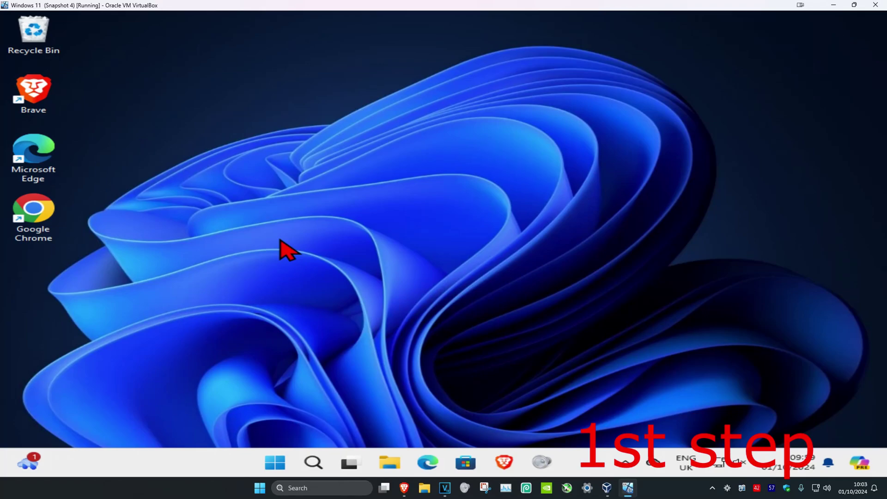
Step: Search Windows for 'reset this' and open the Reset this PC Recovery settings
click(313, 462)
text(r)
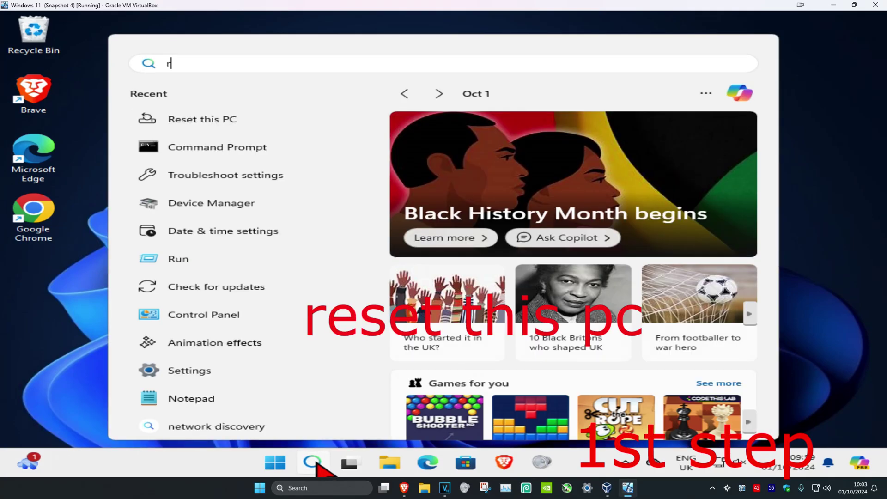
text(eset this)
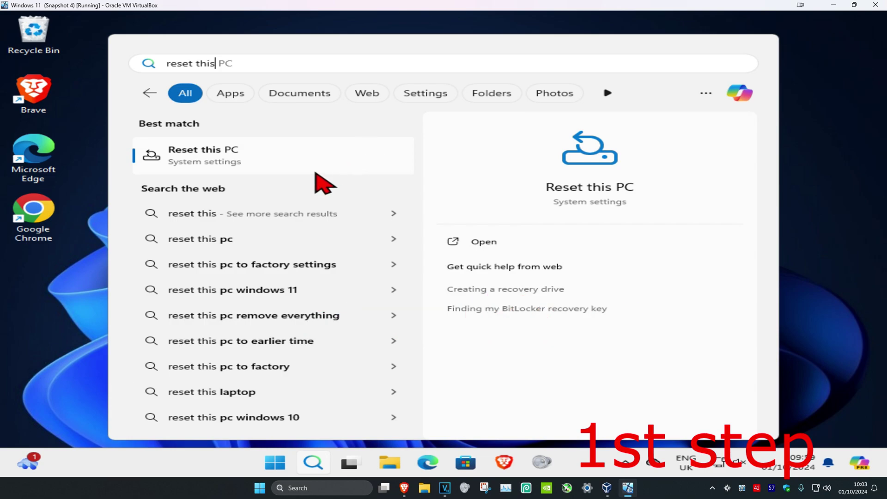
key(Return)
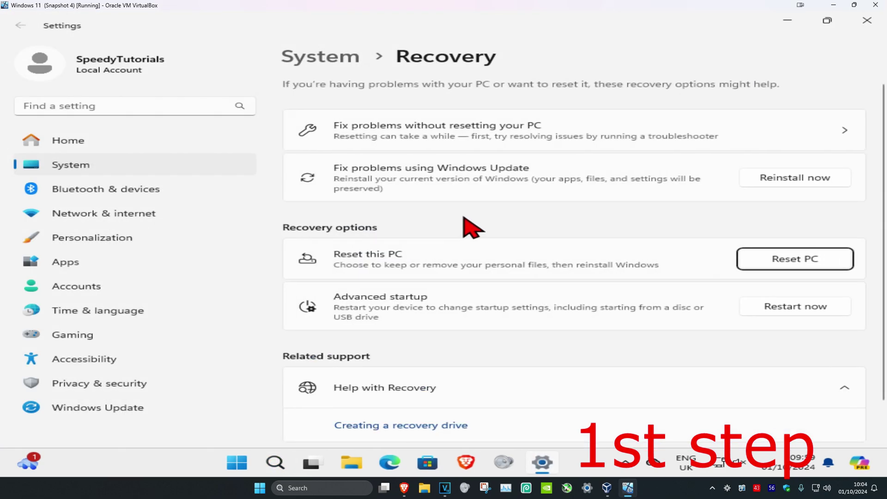
Step: Launch Reset PC from the Reset this PC entry on System > Recovery
click(776, 262)
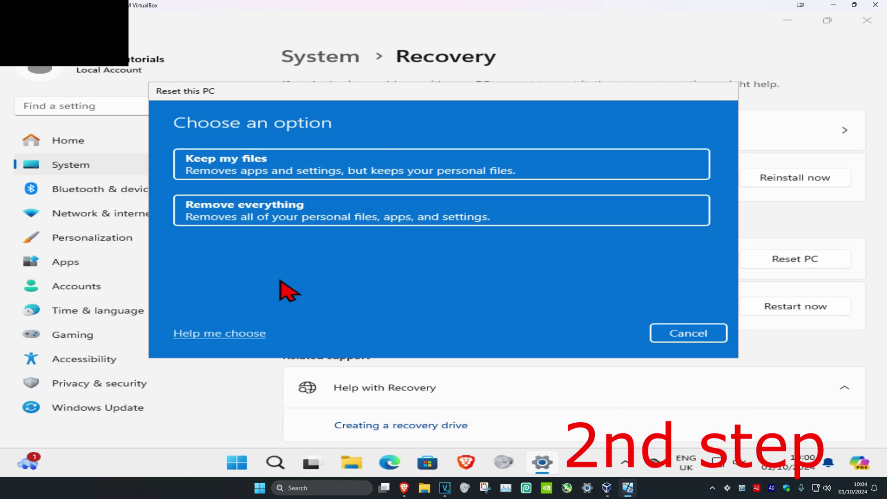
Step: Pick Remove everything, then Local reinstall, in the Reset this PC dialog
click(316, 212)
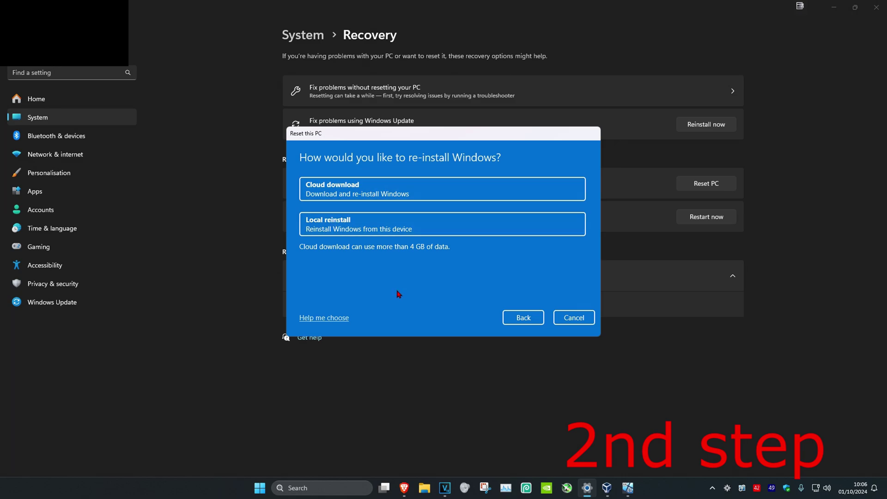
click(358, 230)
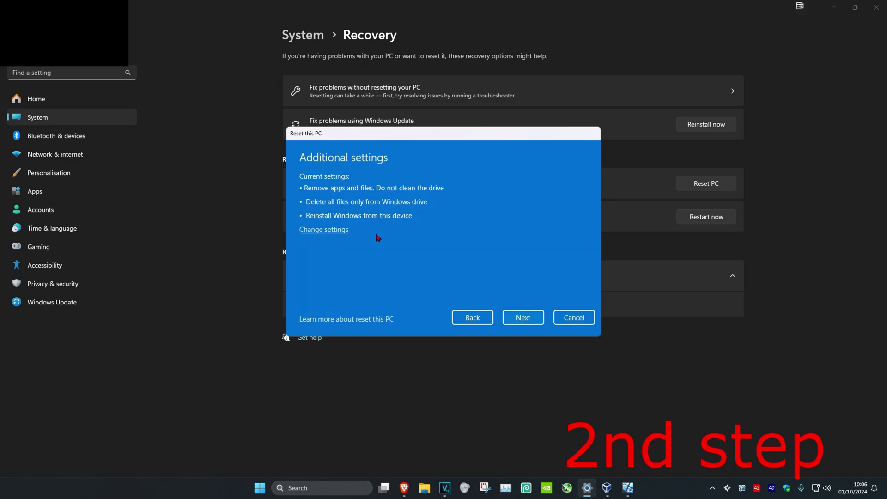
Step: Set Clean data to Yes, leaving Delete files from all drives and Download Windows at No
click(332, 231)
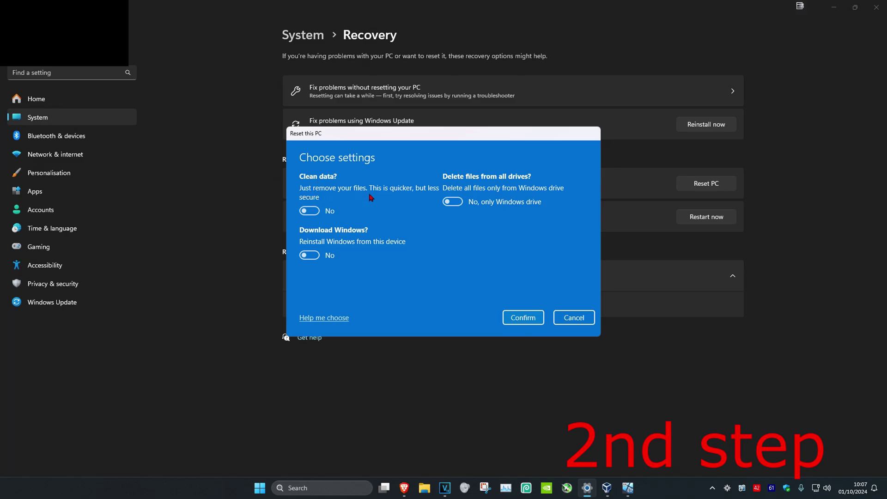
click(315, 218)
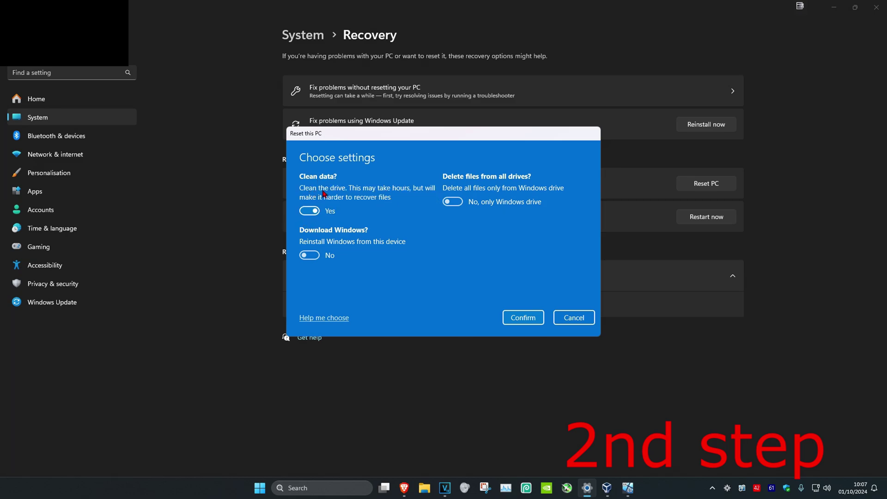
click(325, 213)
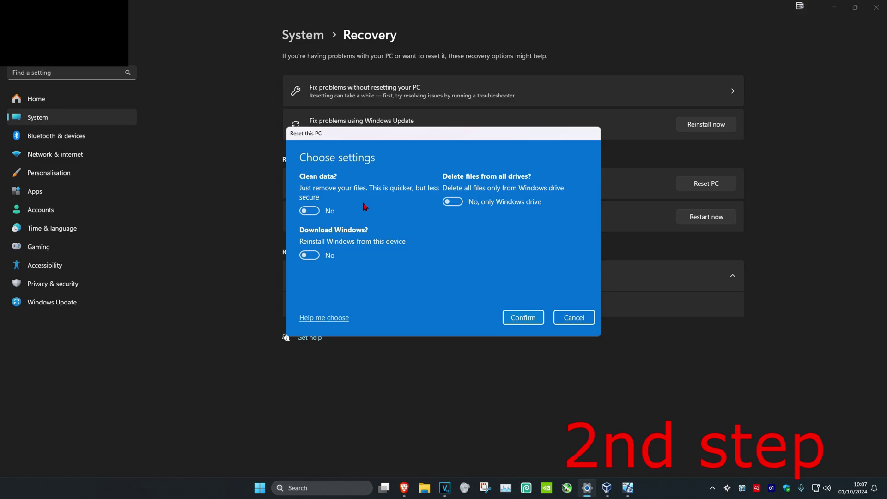
click(311, 212)
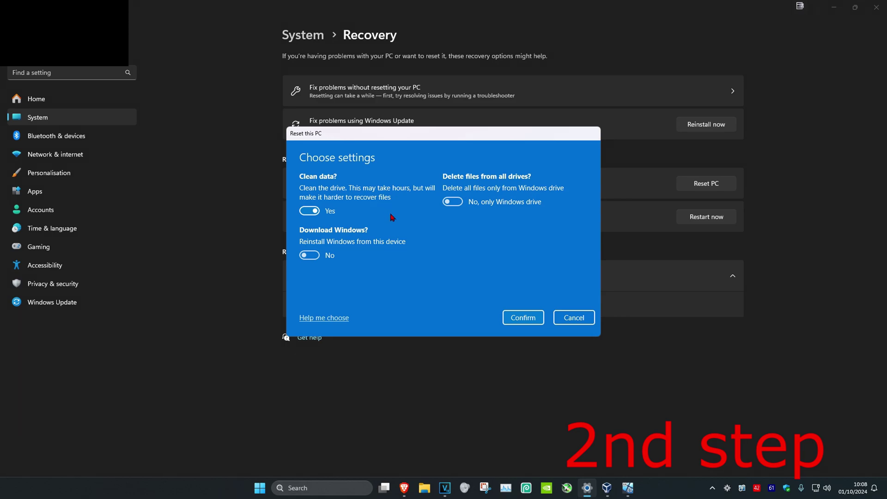
click(453, 203)
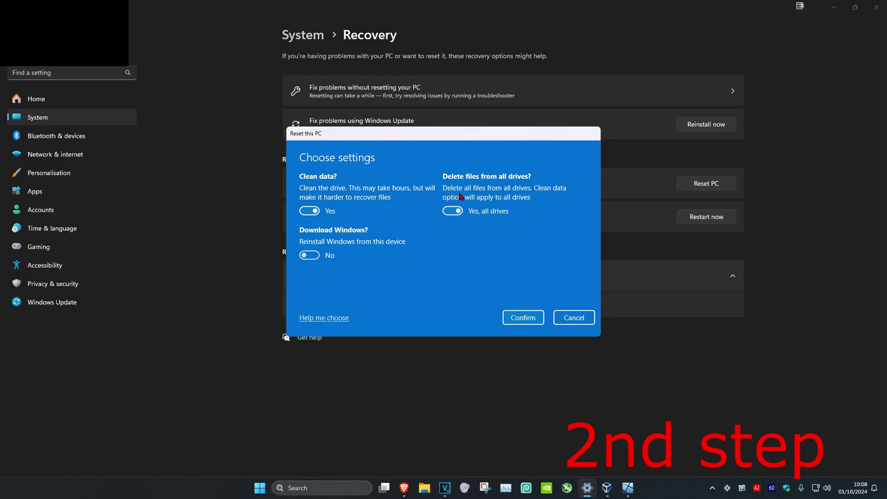
click(320, 251)
click(319, 252)
click(452, 211)
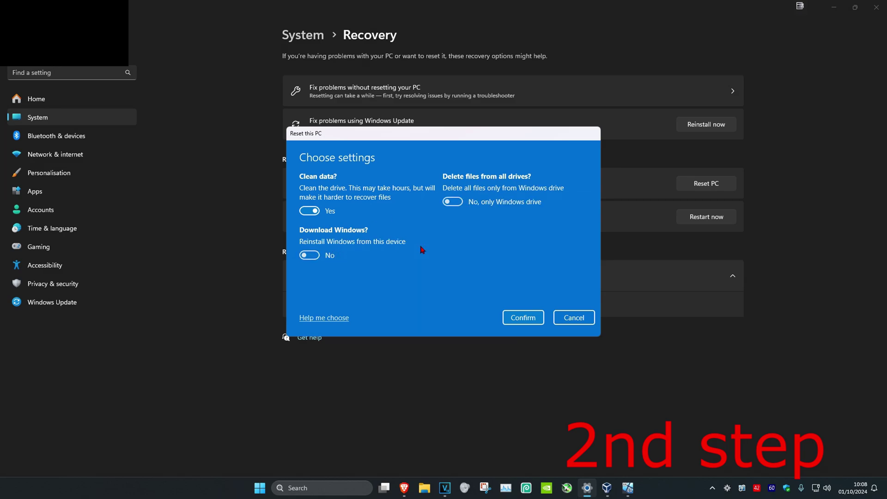
Step: Confirm the reset choices and continue past the Ready to reset this PC summary
click(523, 318)
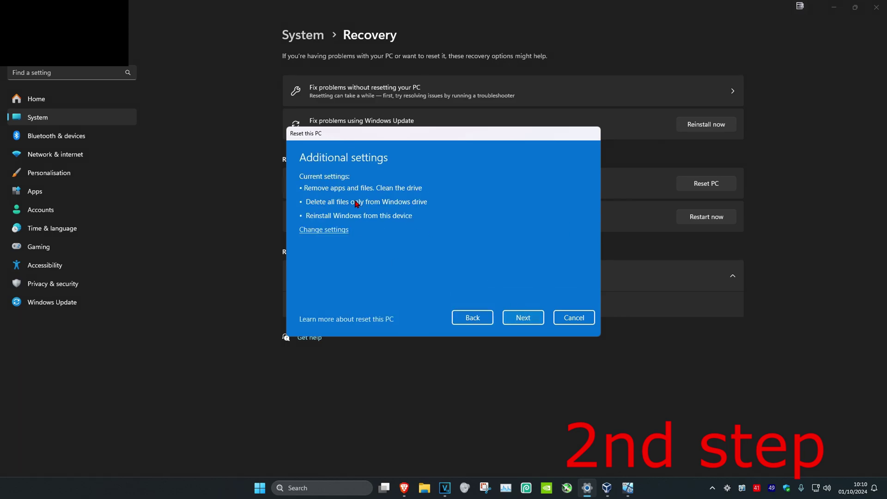
click(526, 320)
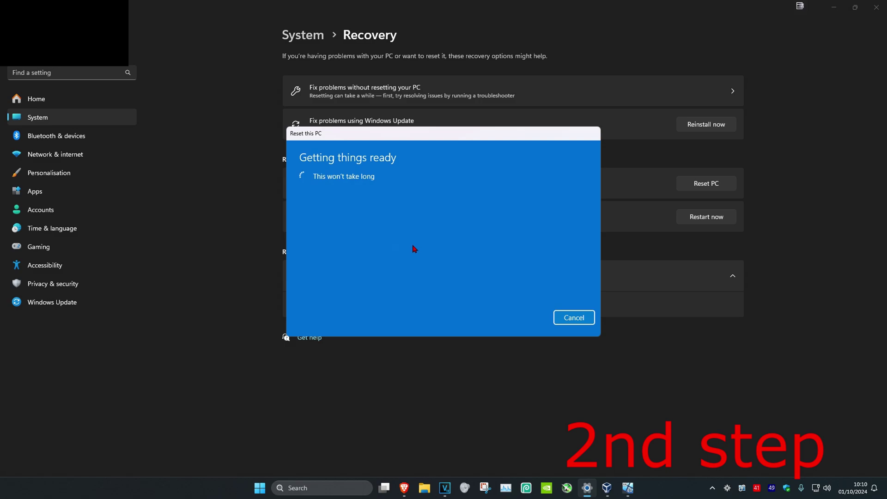